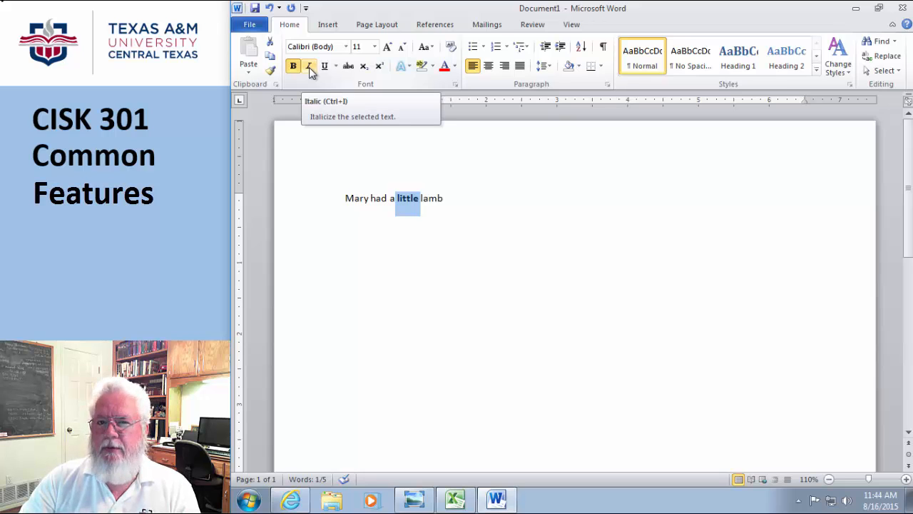
Apply italic and underline formatting to the selected word "little"
{"action": "left_click", "coordinate": [309, 67]}
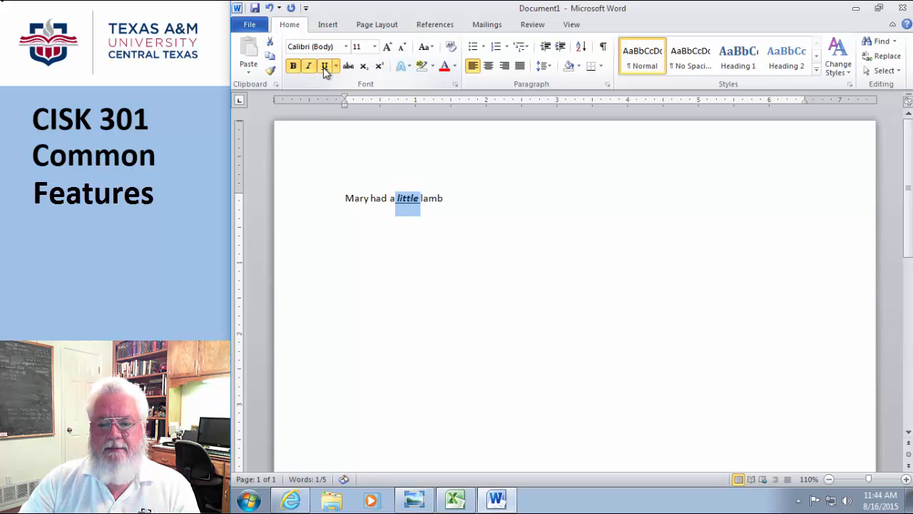
{"action": "left_click", "coordinate": [325, 67]}
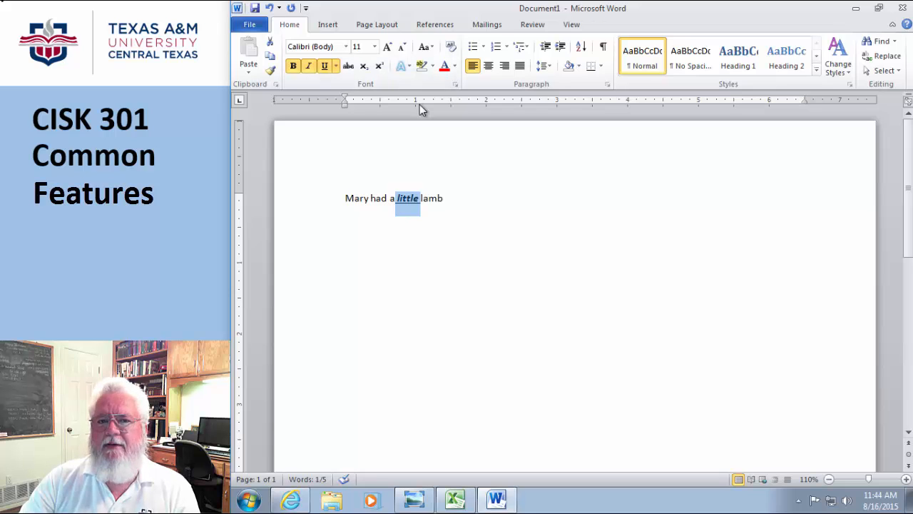
Color the selected word "little" red and change its font color to a blue theme shade
{"action": "left_click", "coordinate": [444, 66]}
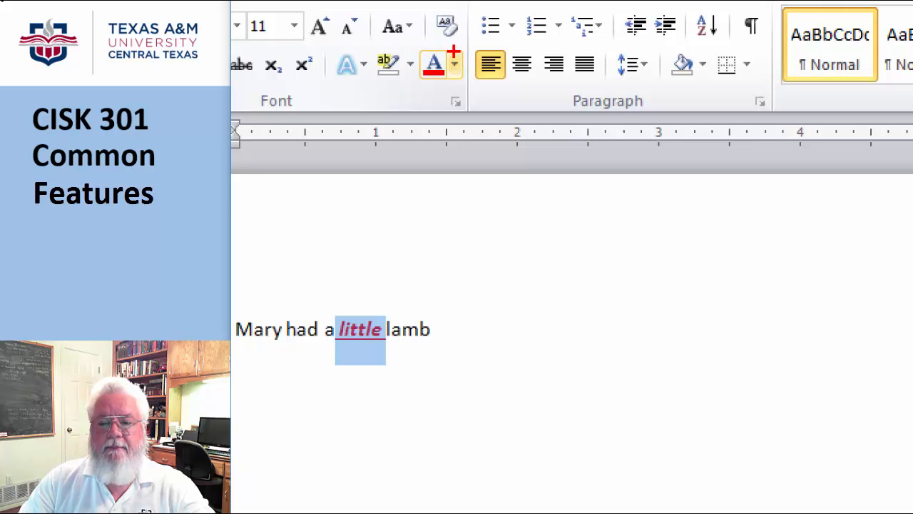
{"action": "mouse_move", "coordinate": [469, 44]}
{"action": "left_mouse_down"}
{"action": "mouse_move", "coordinate": [434, 44]}
{"action": "mouse_move", "coordinate": [427, 94]}
{"action": "mouse_move", "coordinate": [478, 60]}
{"action": "mouse_move", "coordinate": [457, 37]}
{"action": "mouse_move", "coordinate": [474, 57]}
{"action": "left_mouse_up"}
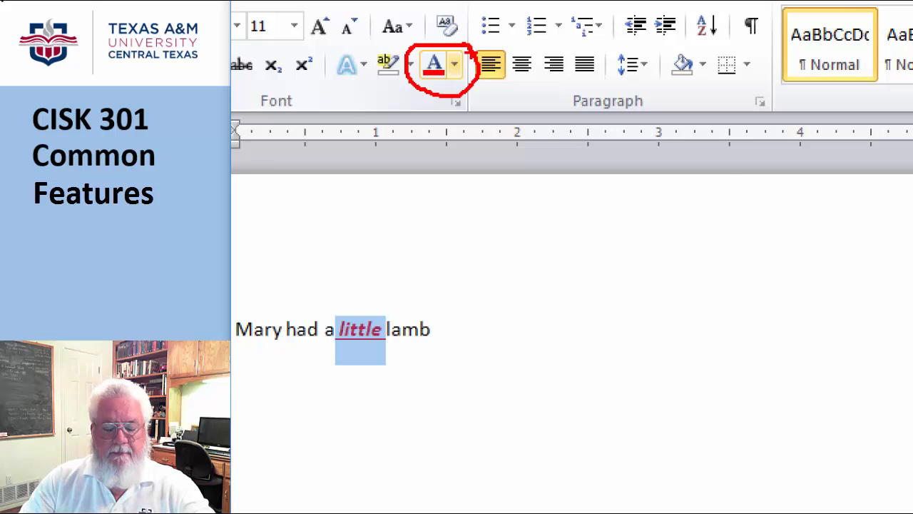
{"action": "left_click", "coordinate": [454, 67]}
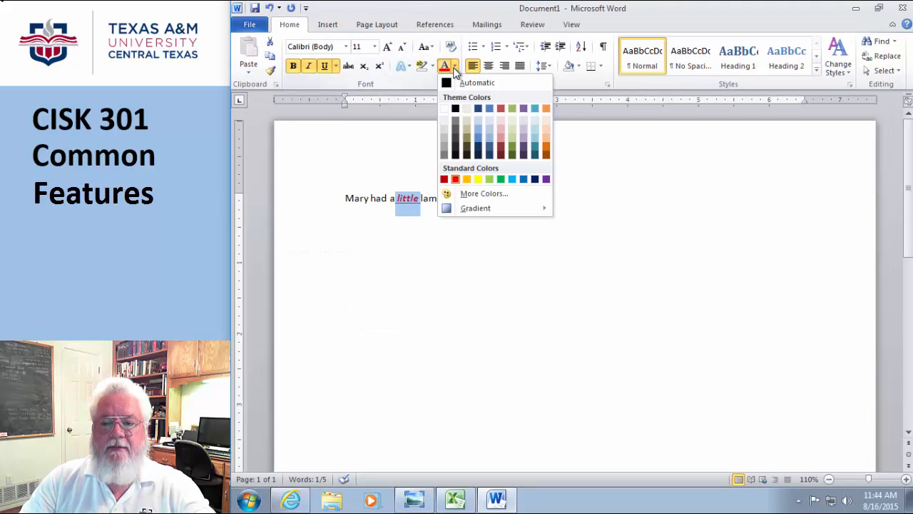
{"action": "left_click", "coordinate": [479, 142]}
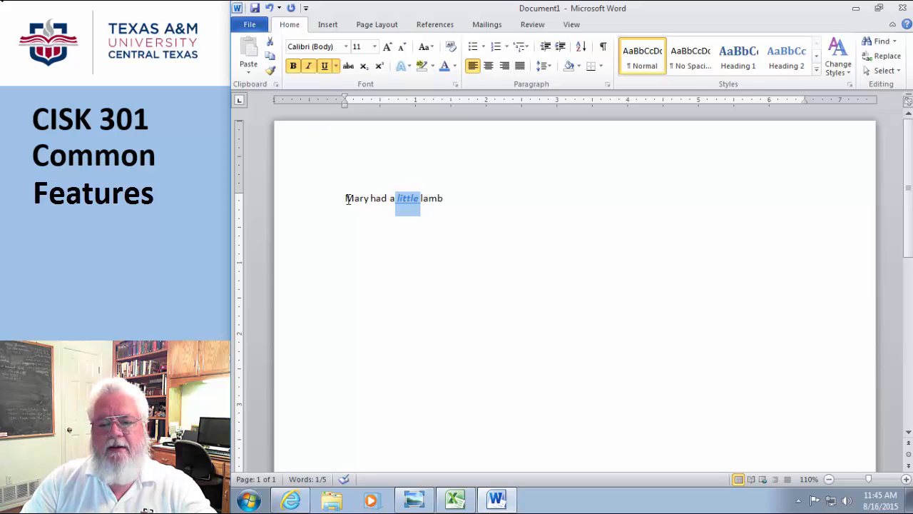
Review the underline styles available for the words "Mary had" without applying any, and clear the selection
{"action": "left_click_drag", "start_coordinate": [347, 199], "coordinate": [389, 199]}
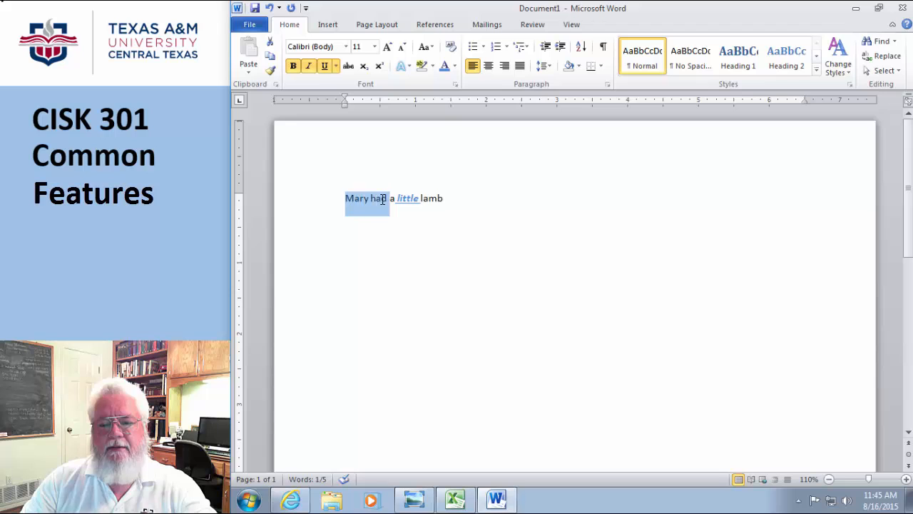
{"action": "left_click", "coordinate": [335, 65]}
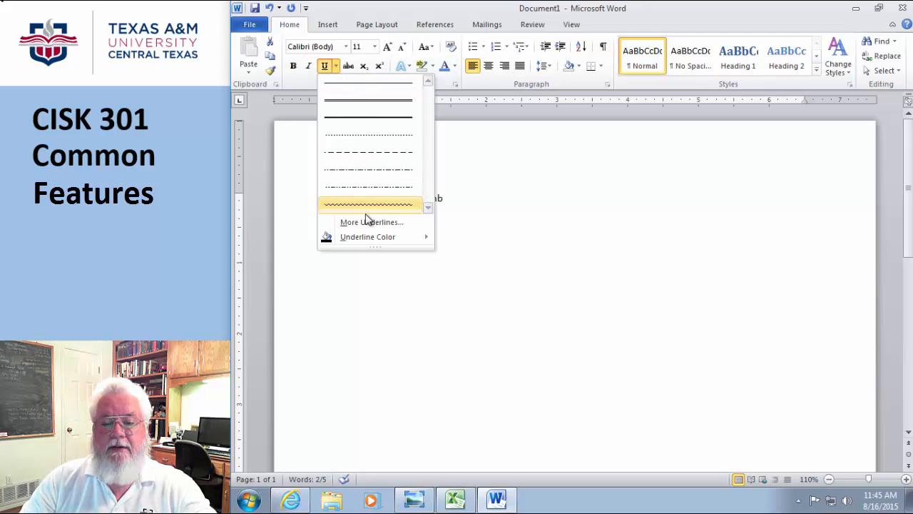
{"action": "left_click", "coordinate": [500, 149]}
{"action": "left_click", "coordinate": [495, 166]}
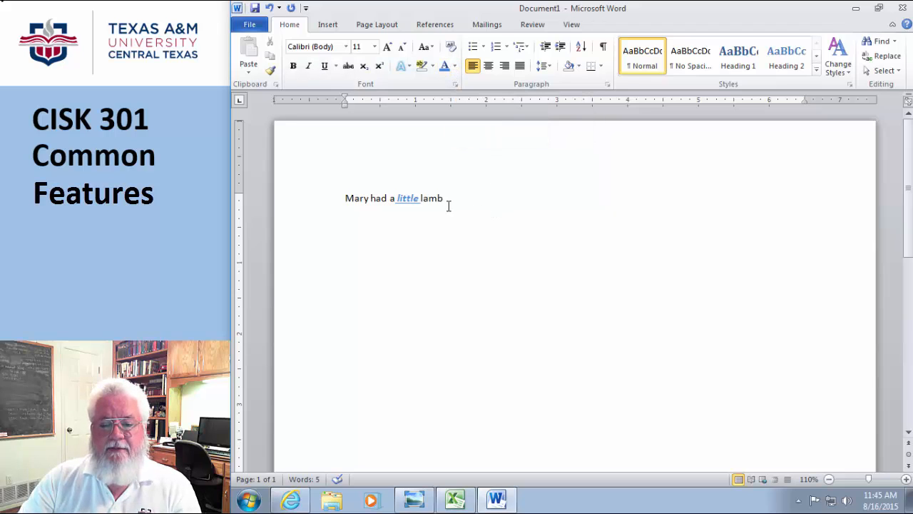
Try centered, right and justified alignment on the whole sentence, return it to left alignment, and deselect it
{"action": "left_click_drag", "start_coordinate": [447, 197], "coordinate": [346, 199]}
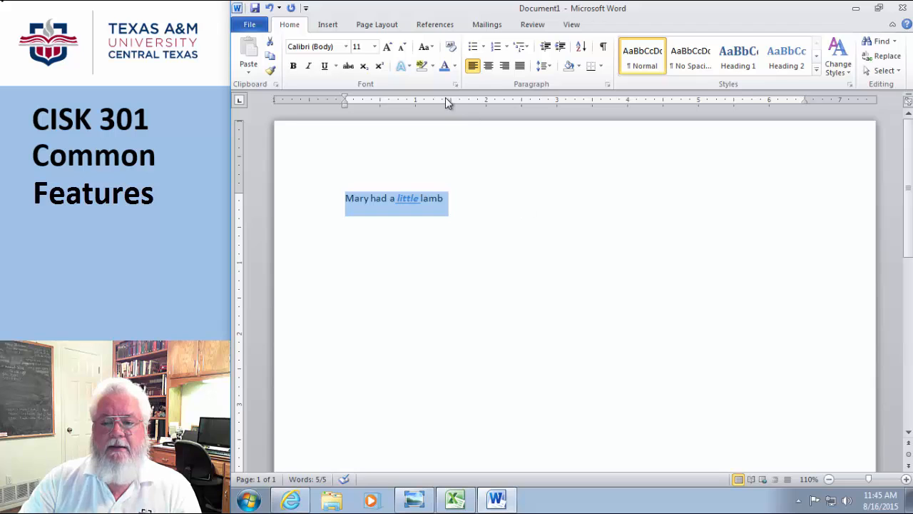
{"action": "left_click", "coordinate": [489, 66]}
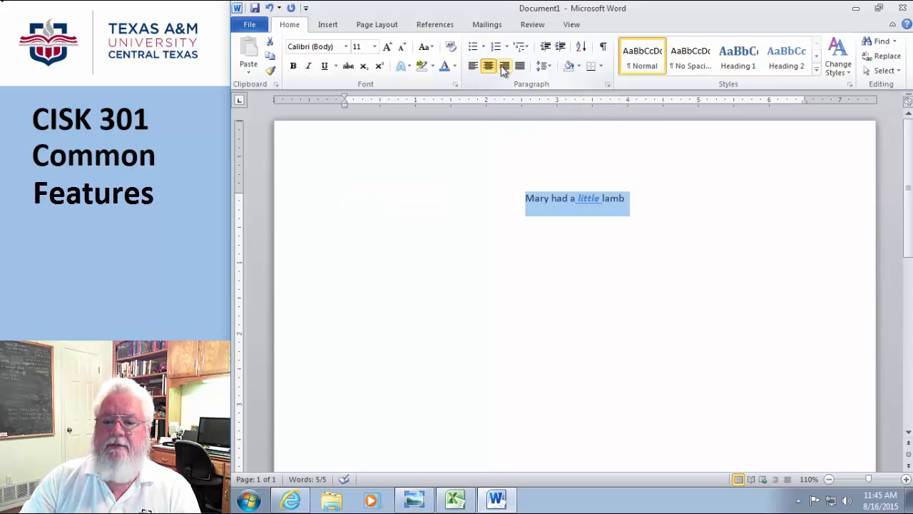
{"action": "left_click", "coordinate": [505, 66]}
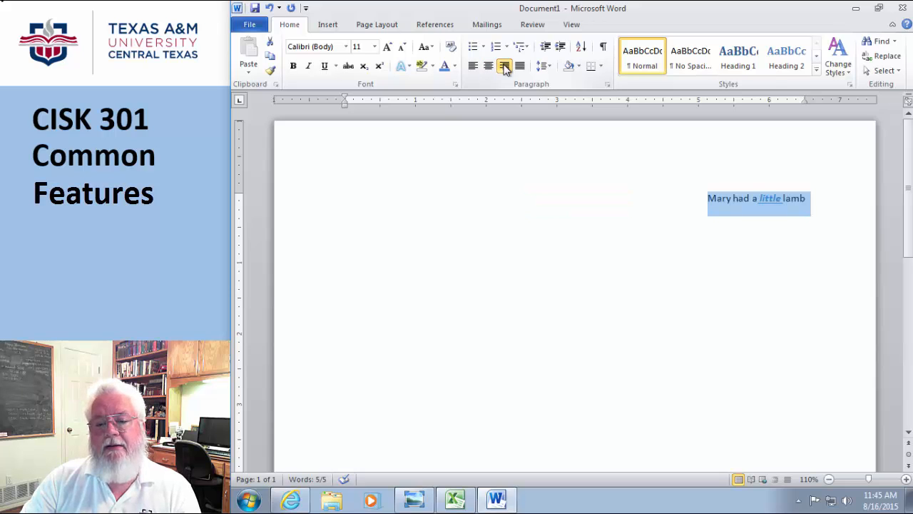
{"action": "left_click", "coordinate": [519, 66]}
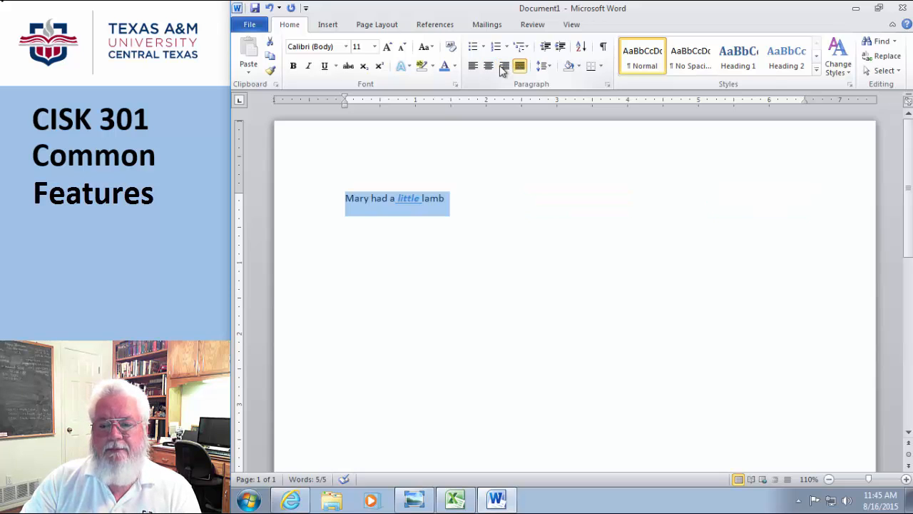
{"action": "left_click", "coordinate": [474, 66]}
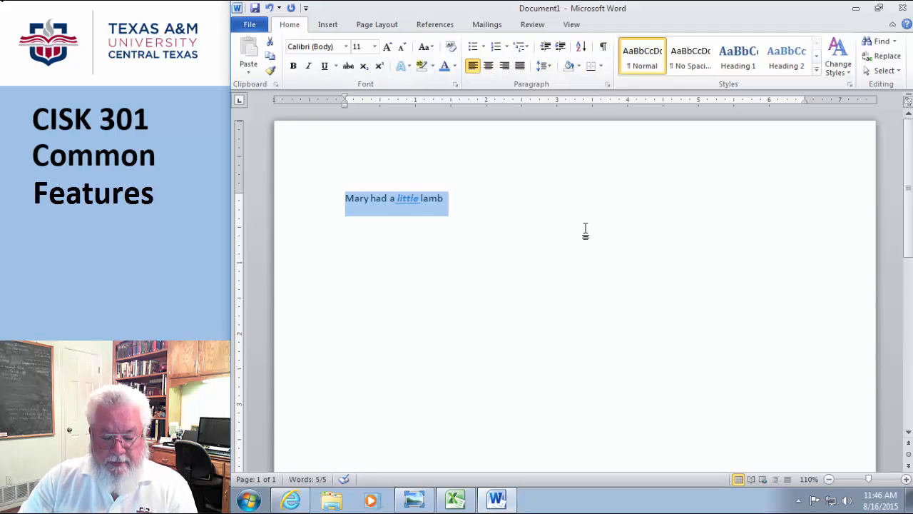
{"action": "left_click", "coordinate": [520, 236]}
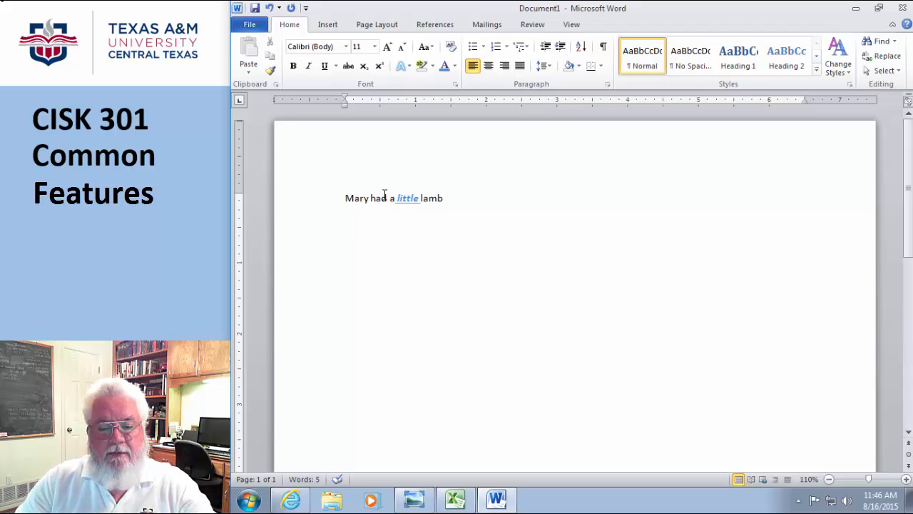
Copy the whole sentence "Mary had a little lamb" and paste it five times below the original line
{"action": "left_click_drag", "start_coordinate": [389, 198], "coordinate": [370, 197]}
{"action": "left_click_drag", "start_coordinate": [449, 198], "coordinate": [328, 197]}
{"action": "key", "text": "ctrl+c"}
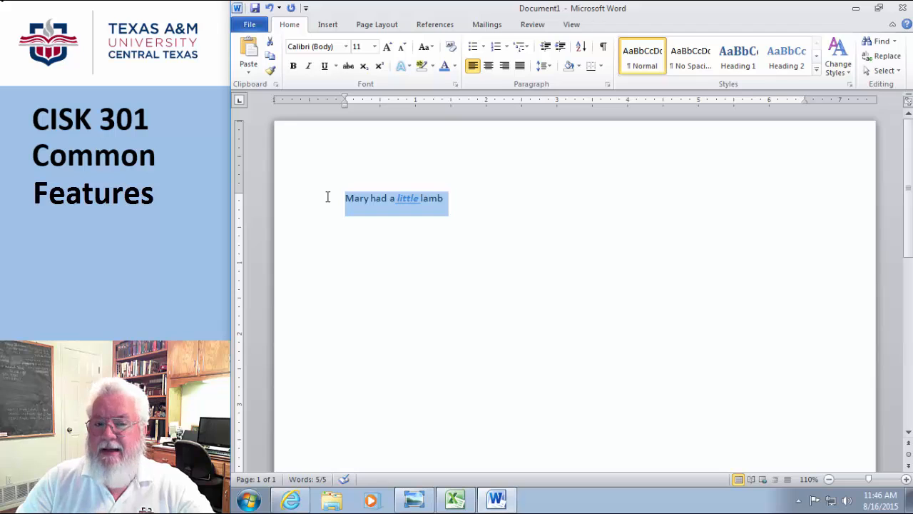
{"action": "left_click", "coordinate": [356, 218]}
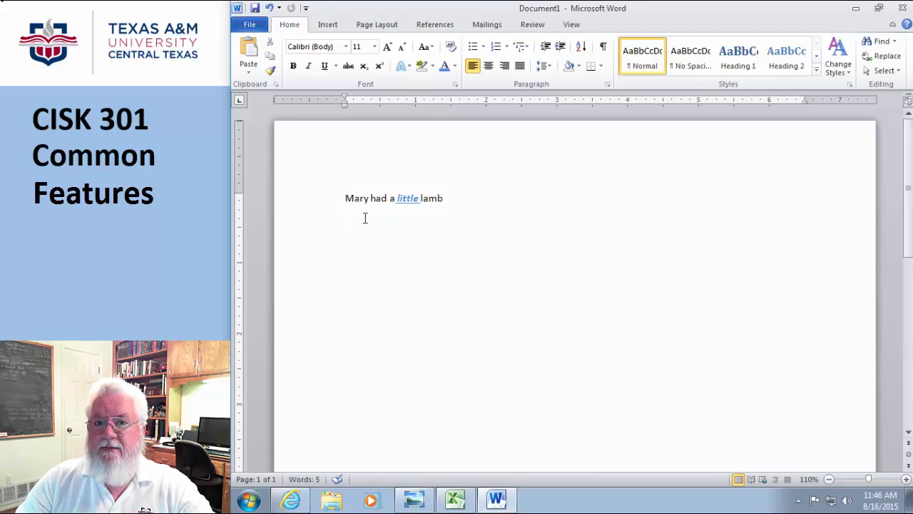
{"action": "key", "text": "ctrl+v"}
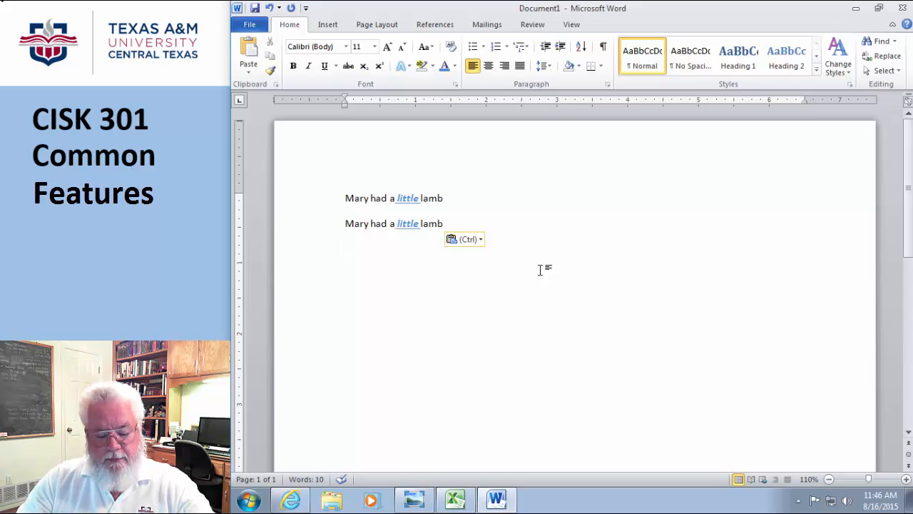
{"action": "key", "text": "ctrl+v"}
{"action": "key", "text": "ctrl+v"}
{"action": "key", "text": "ctrl+v"}
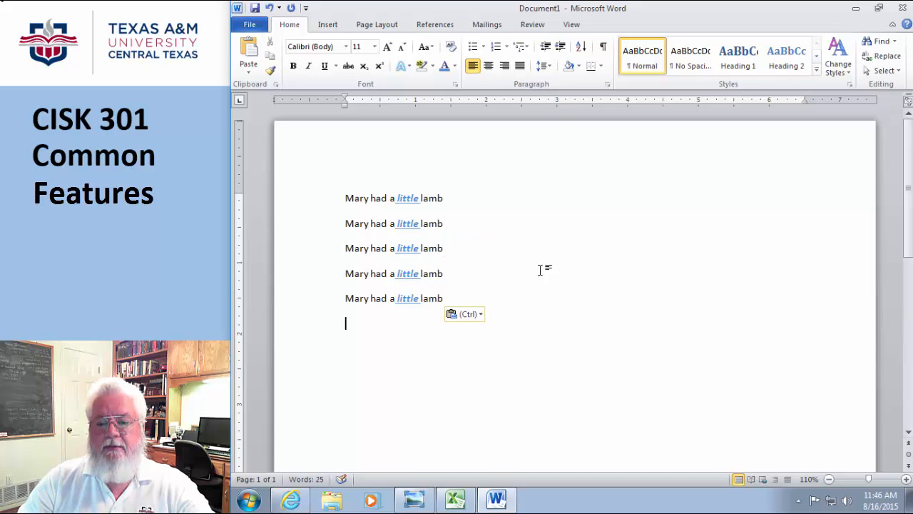
{"action": "key", "text": "ctrl+v"}
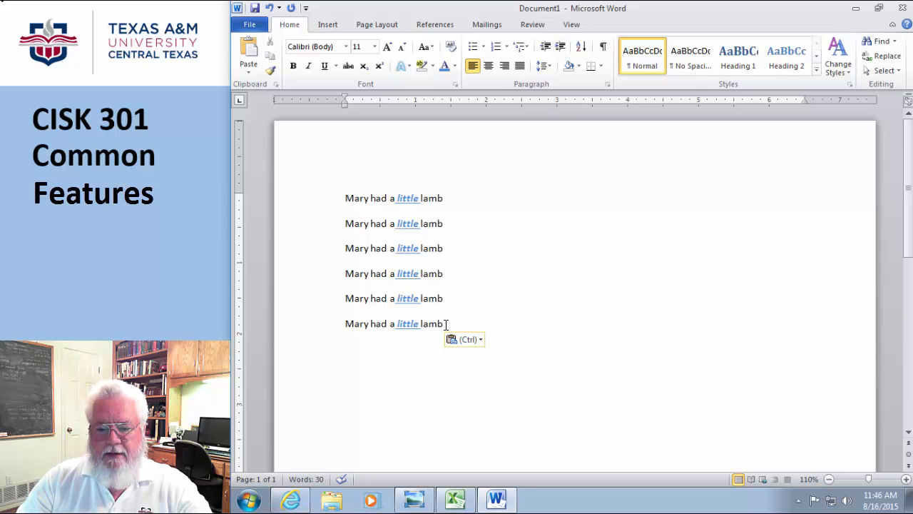
Copy the entire document contents and paste them into the empty line below the last sentence
{"action": "left_click_drag", "start_coordinate": [444, 324], "coordinate": [345, 200]}
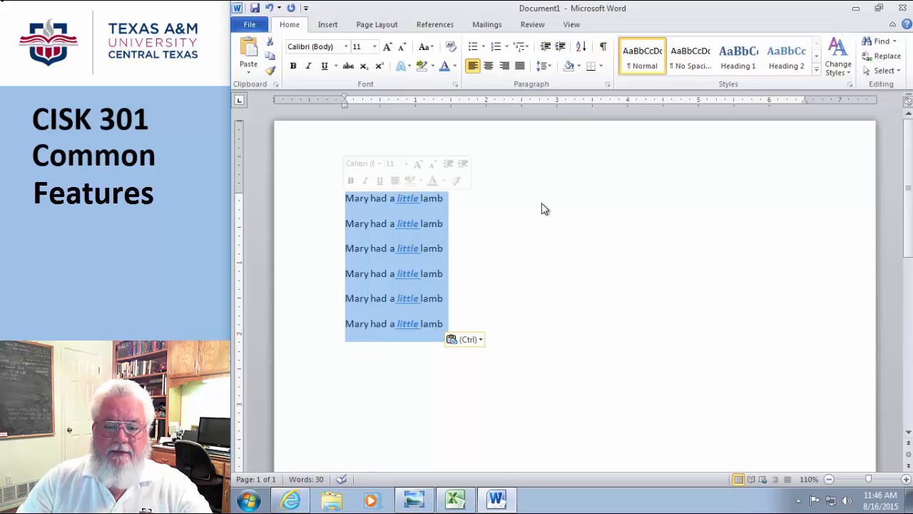
{"action": "left_click", "coordinate": [510, 217]}
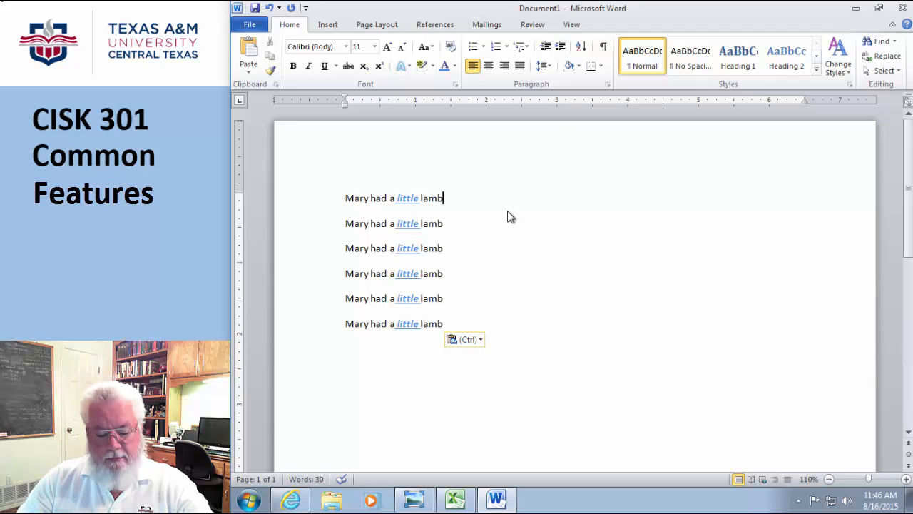
{"action": "key", "text": "ctrl+a"}
{"action": "key", "text": "ctrl+c"}
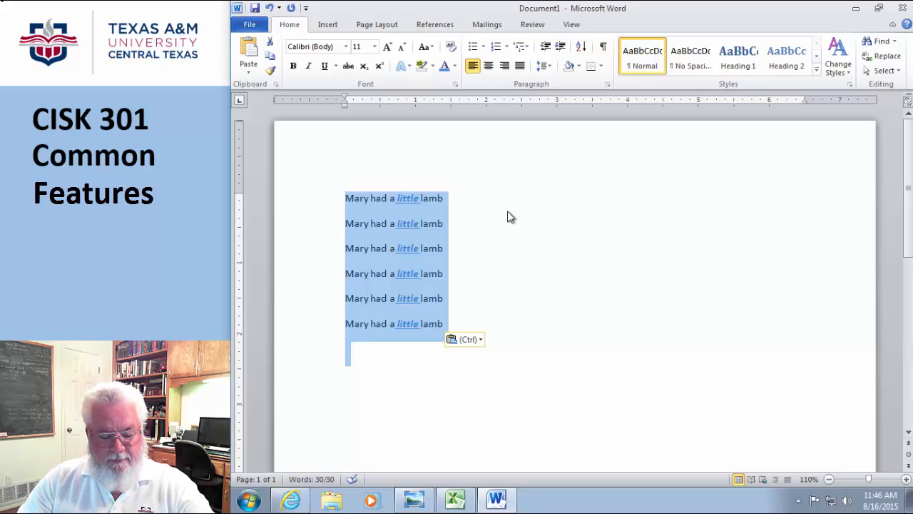
{"action": "left_click", "coordinate": [350, 351]}
{"action": "key", "text": "ctrl+v"}
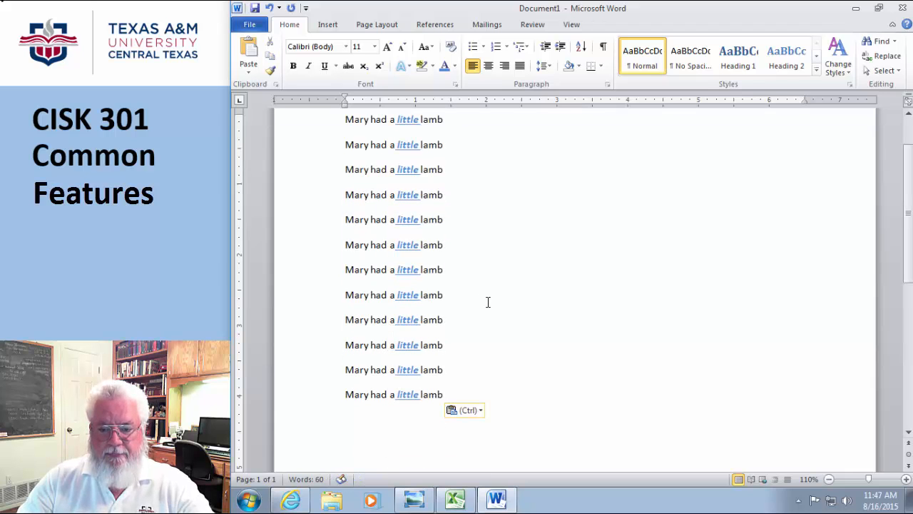
{"action": "scroll", "coordinate": [488, 302], "scroll_direction": "up", "scroll_amount": 2}
{"action": "scroll", "coordinate": [488, 302], "scroll_direction": "down", "scroll_amount": 1}
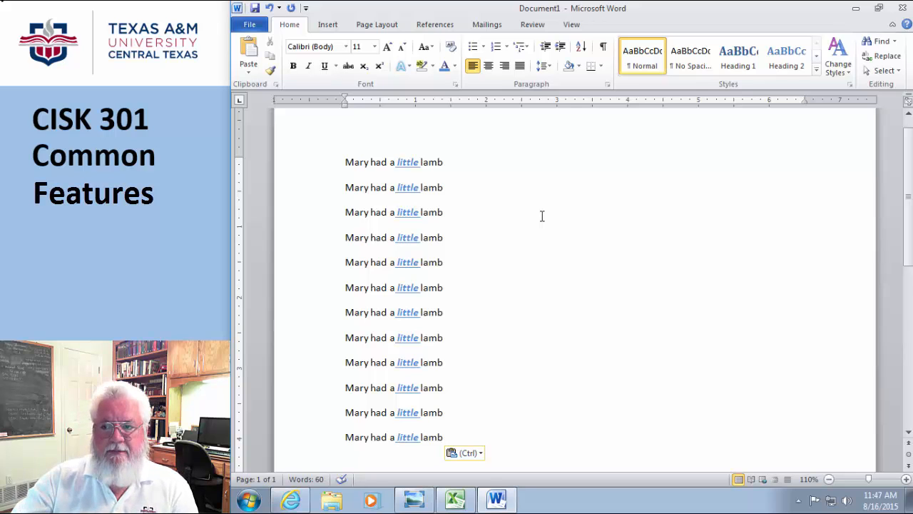
Close the Word document without saving the changes
{"action": "left_click", "coordinate": [902, 8]}
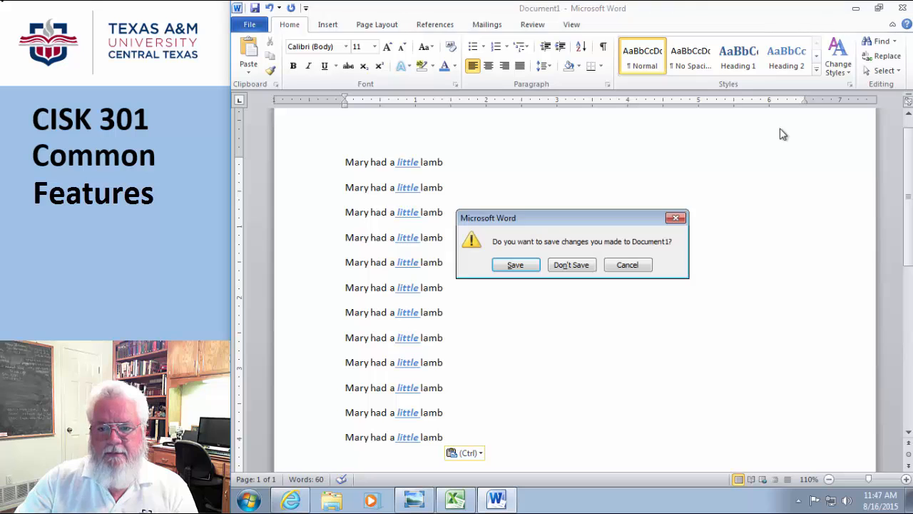
{"action": "left_click", "coordinate": [576, 270]}
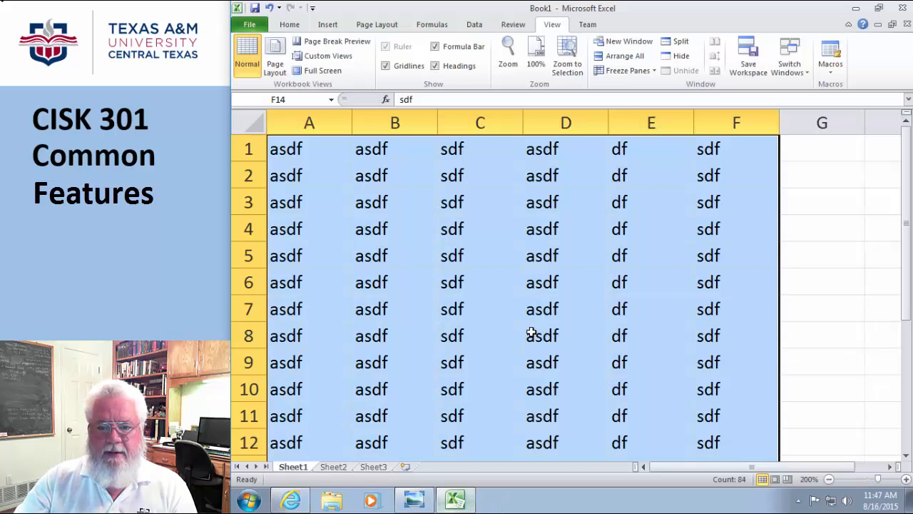
Switch to the Excel workbook Book1, set the sheet zoom to 100%, and deselect the filled range
{"action": "left_click", "coordinate": [455, 499]}
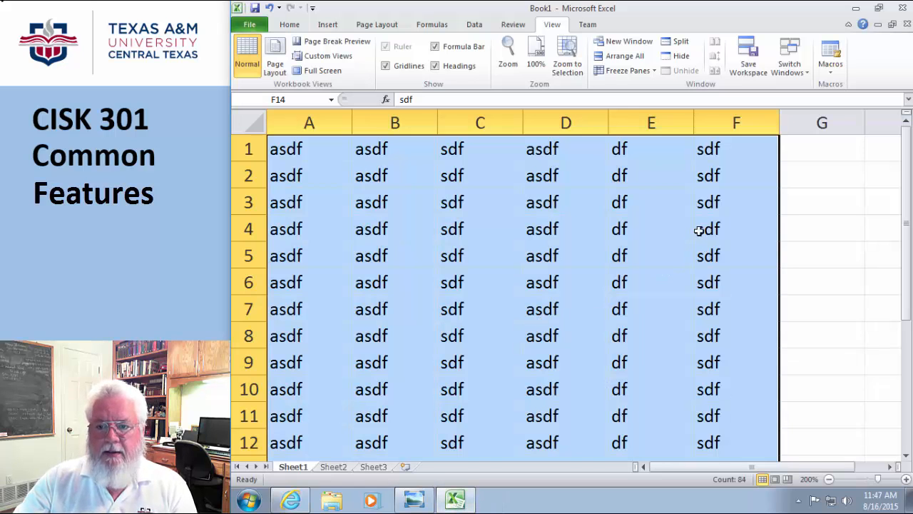
{"action": "left_click", "coordinate": [539, 47]}
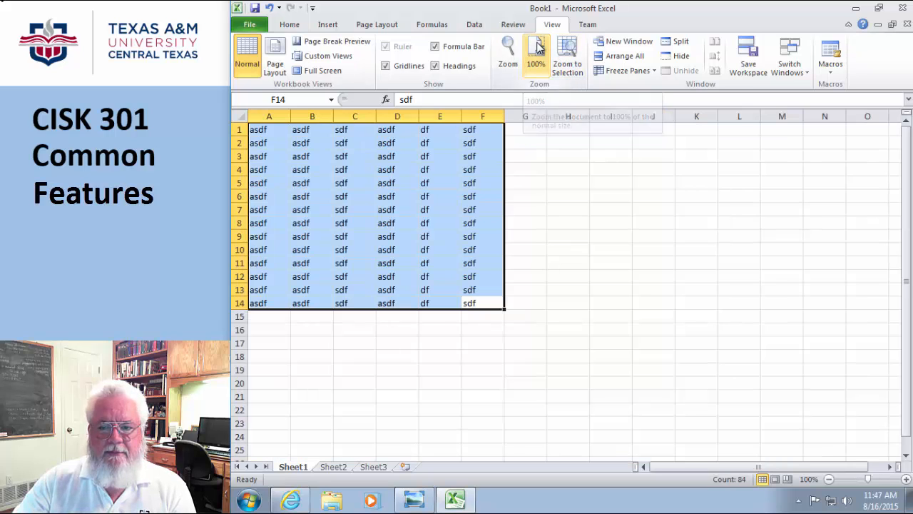
{"action": "left_click", "coordinate": [644, 303]}
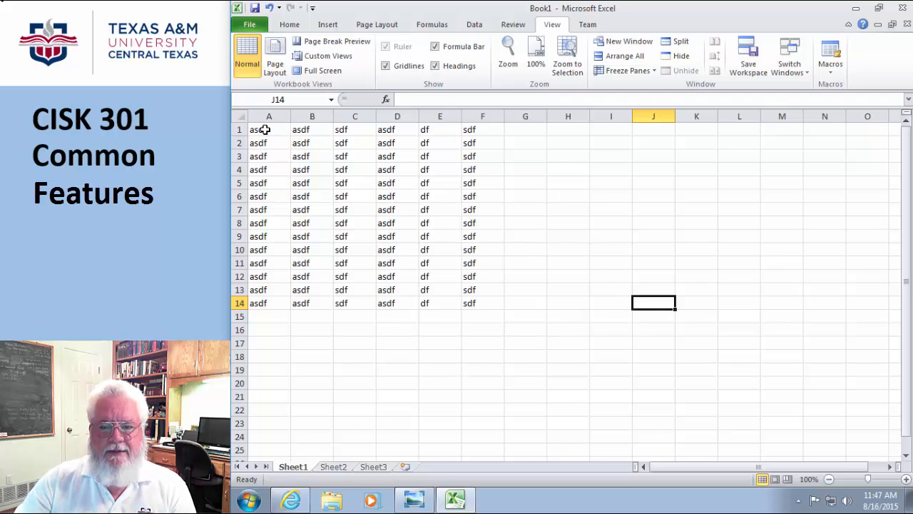
{"action": "left_click", "coordinate": [560, 446]}
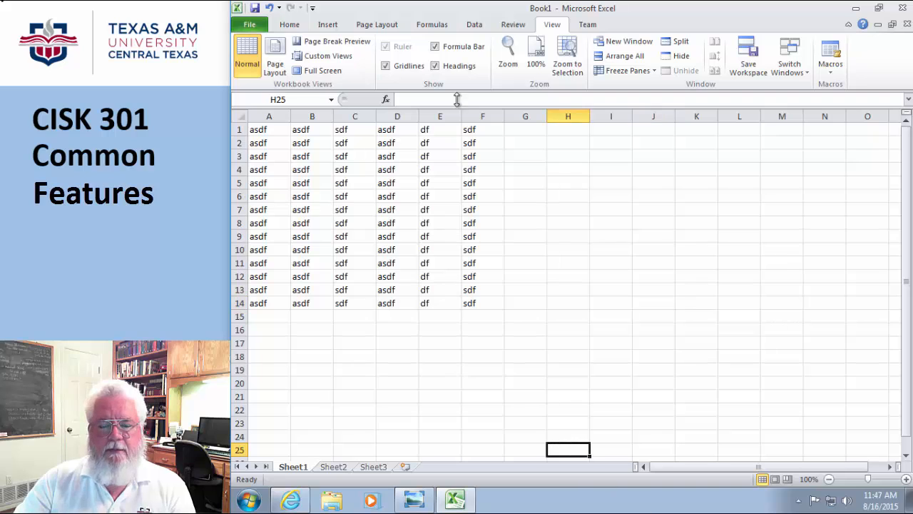
{"action": "left_click", "coordinate": [271, 132]}
{"action": "left_click", "coordinate": [535, 233]}
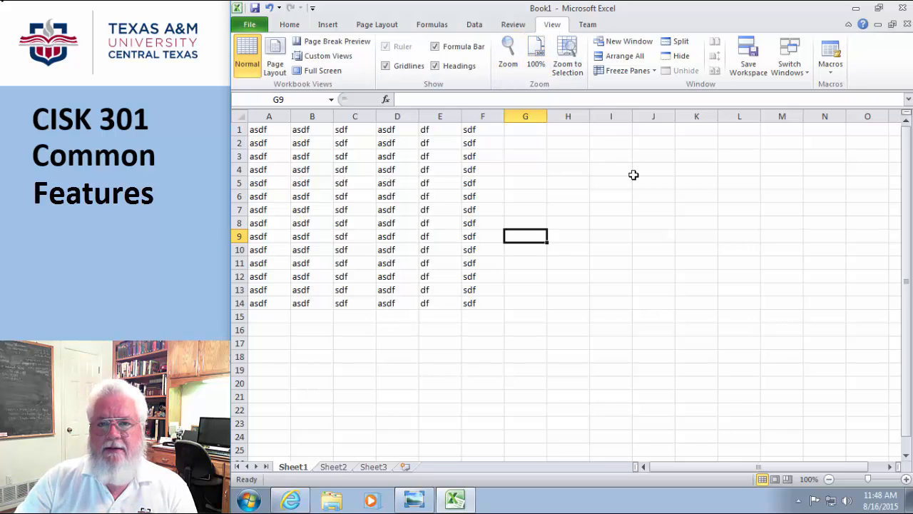
{"action": "left_click", "coordinate": [290, 25]}
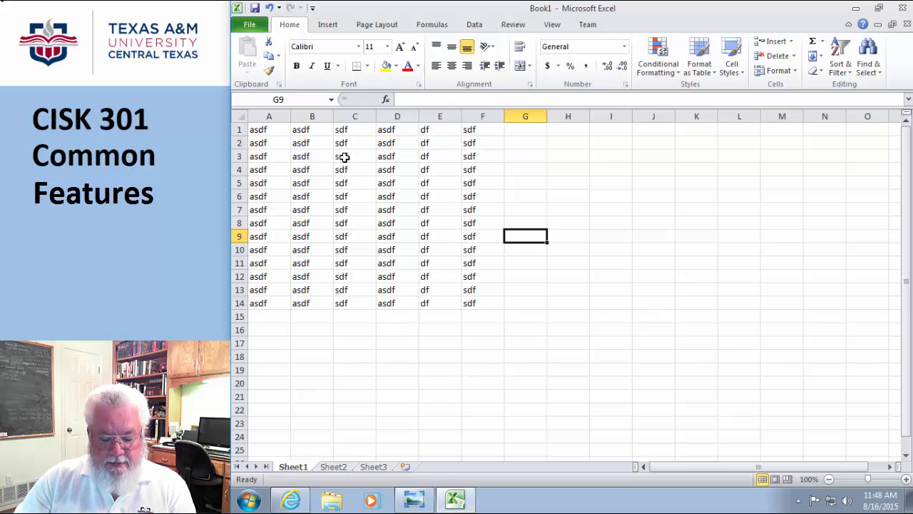
{"action": "left_click", "coordinate": [269, 130]}
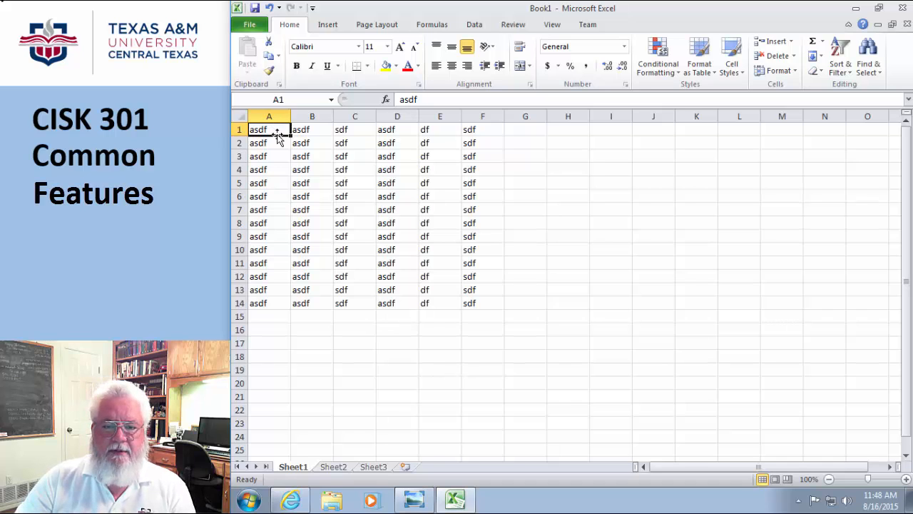
{"action": "left_click", "coordinate": [519, 143]}
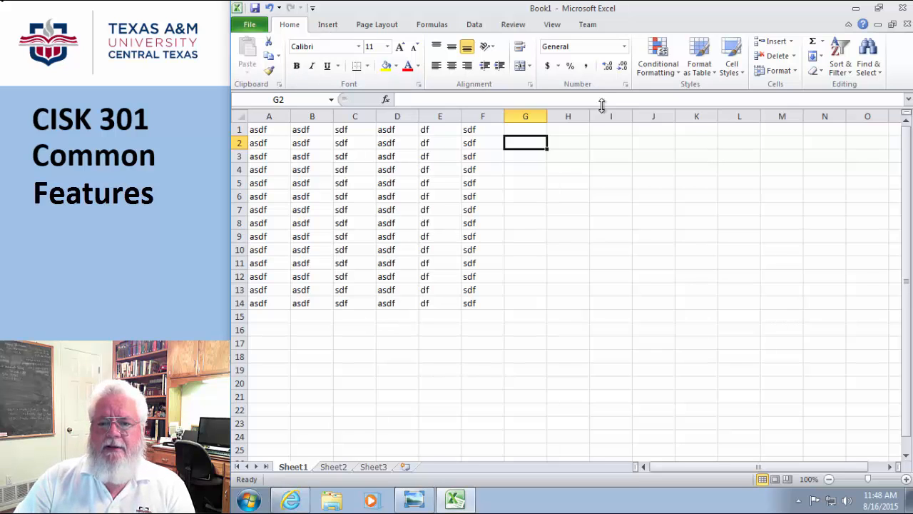
Insert the picture cf01ws01Logo.jpg from the Chapter CF folder in the Documents library into Sheet1 at cell G2
{"action": "left_click", "coordinate": [328, 27]}
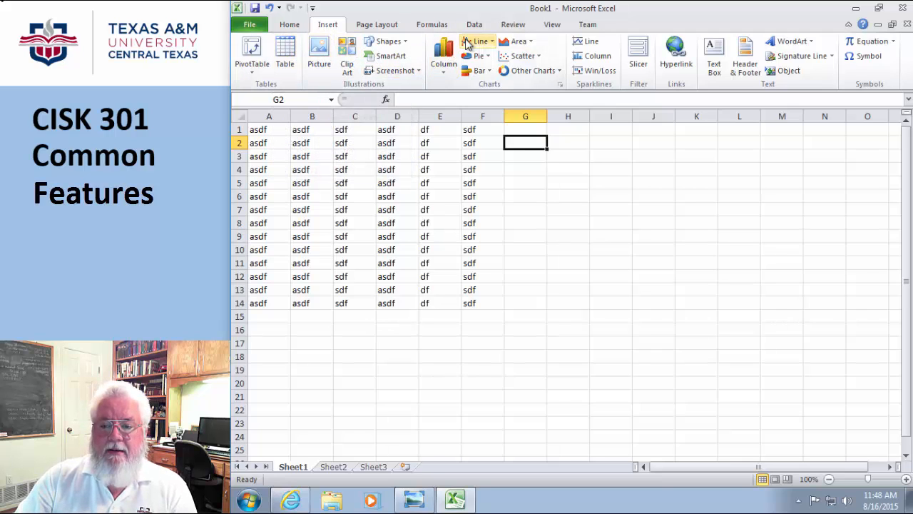
{"action": "left_click", "coordinate": [319, 55]}
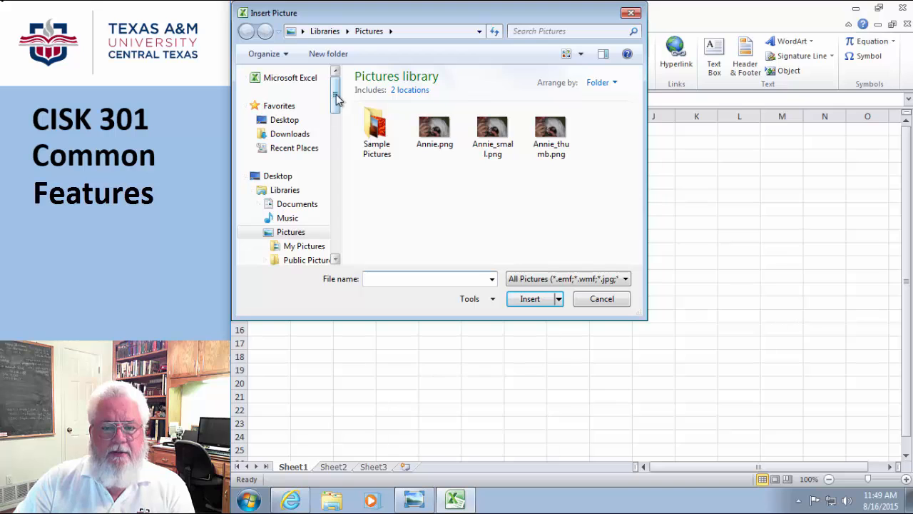
{"action": "left_click_drag", "start_coordinate": [363, 16], "coordinate": [412, 61]}
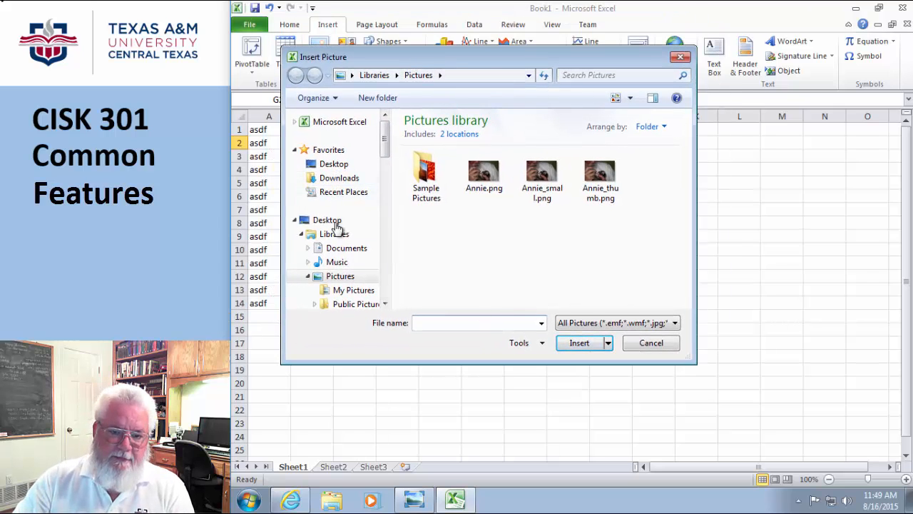
{"action": "left_click", "coordinate": [342, 249]}
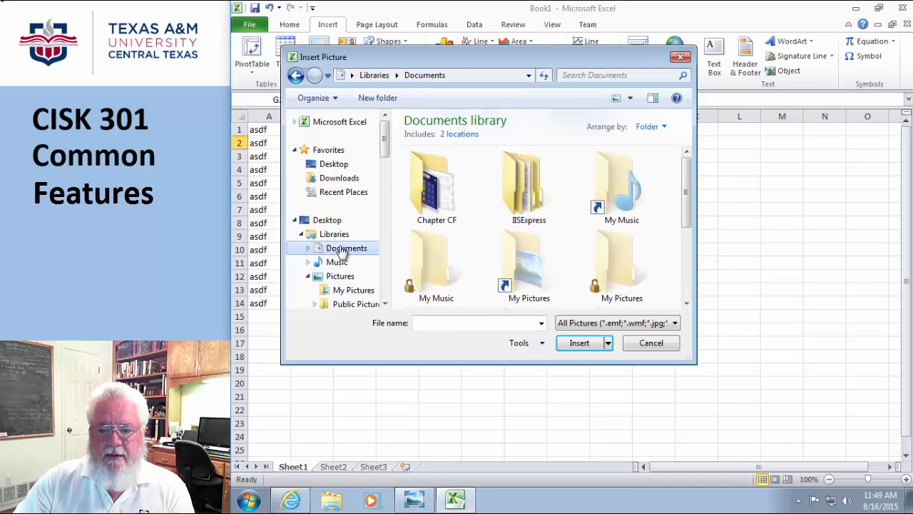
{"action": "double_click", "coordinate": [430, 198]}
{"action": "left_click", "coordinate": [441, 178]}
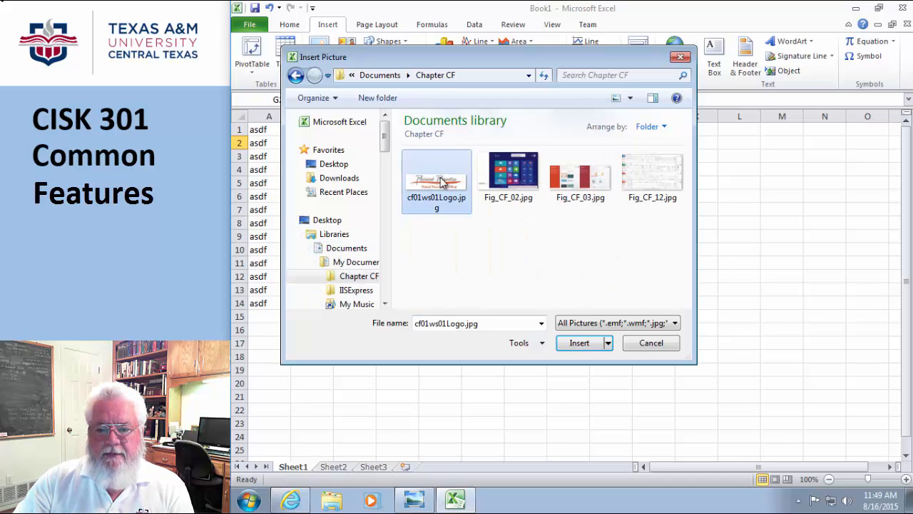
{"action": "left_click", "coordinate": [578, 344]}
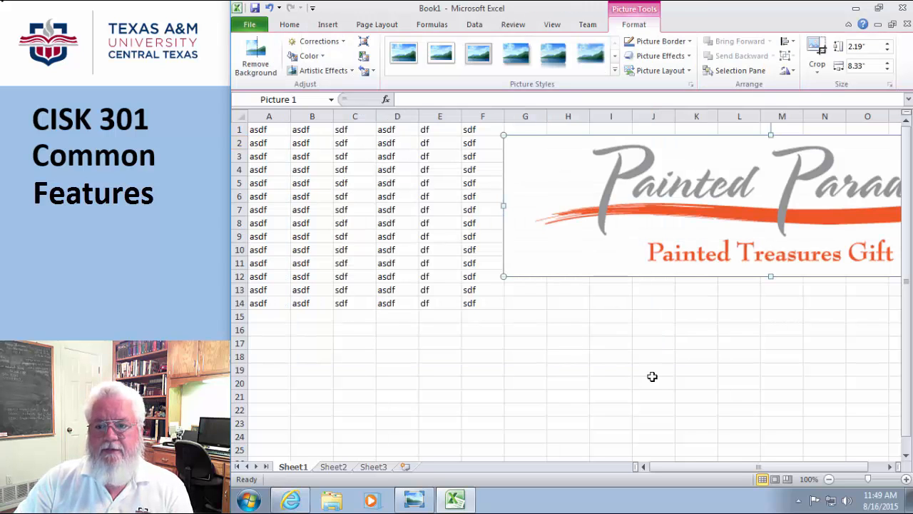
{"action": "left_click_drag", "start_coordinate": [676, 464], "coordinate": [728, 469]}
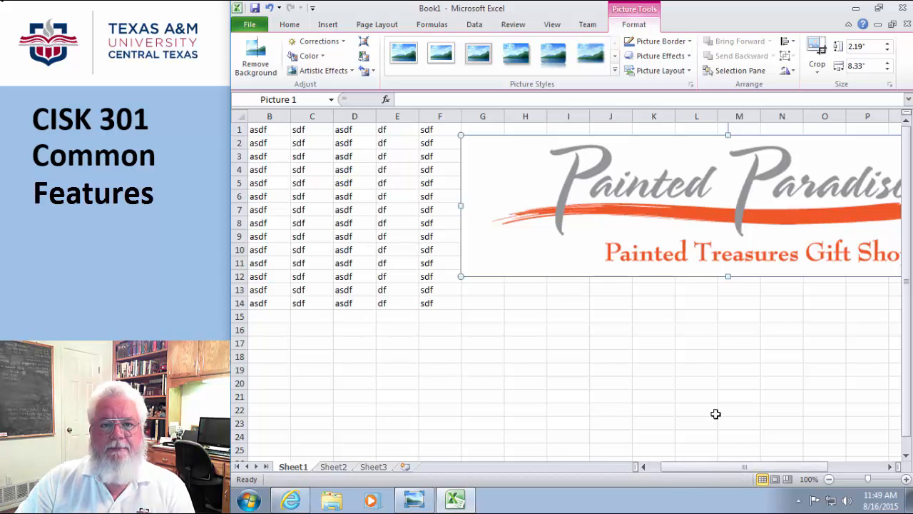